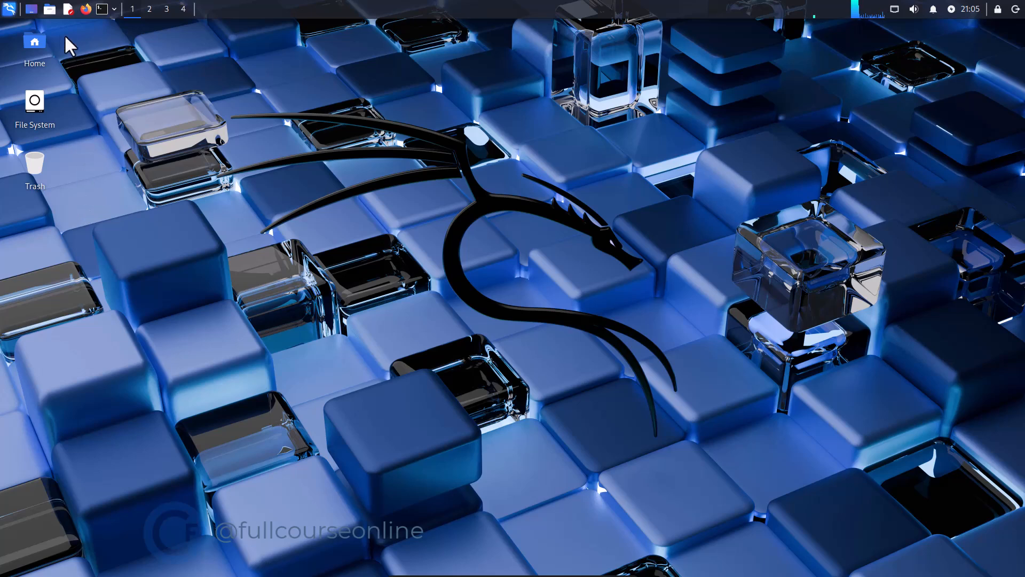
pyautogui.click(8, 10)
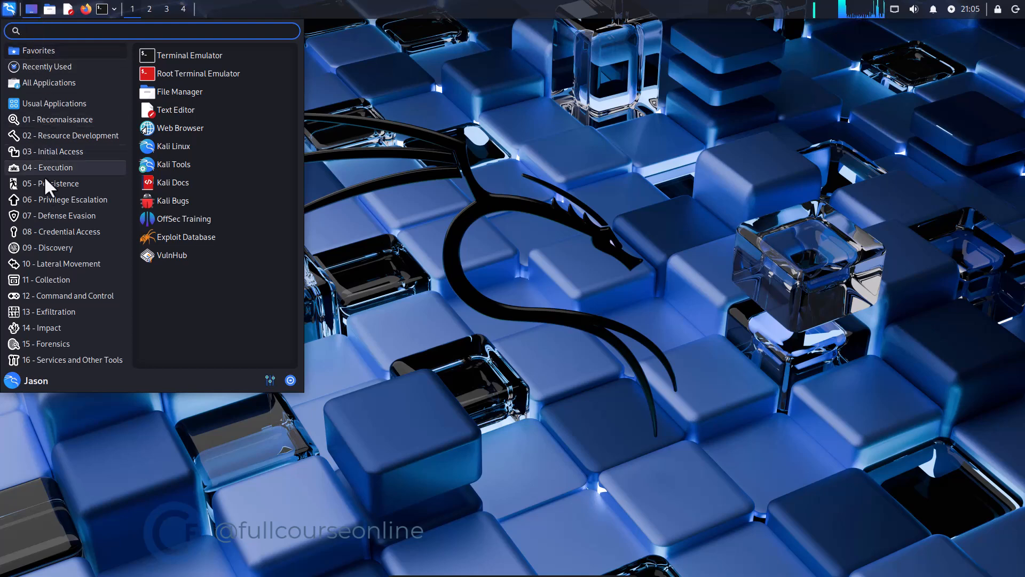
pyautogui.click(47, 232)
pyautogui.click(48, 363)
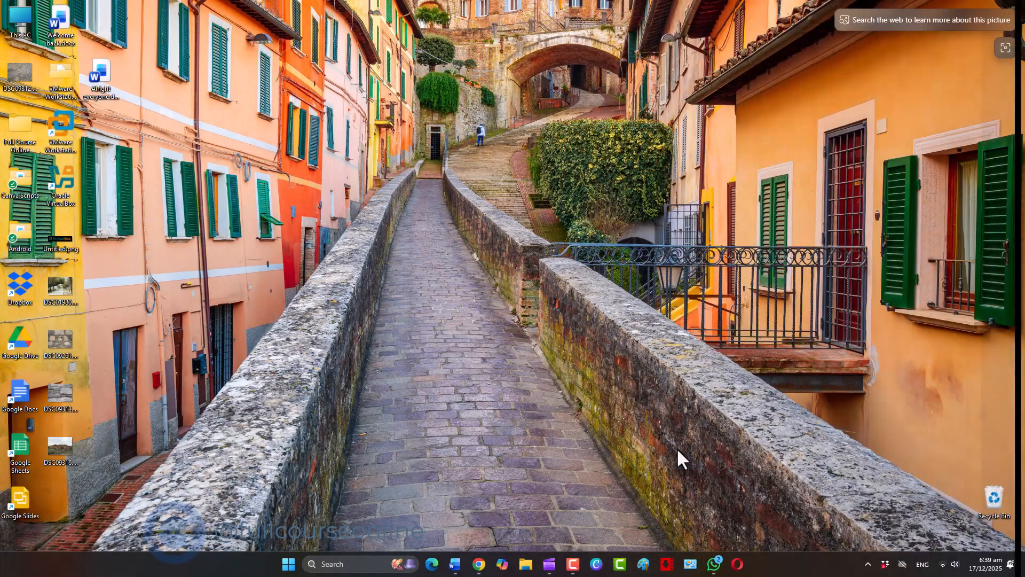
pyautogui.doubleClick(68, 185)
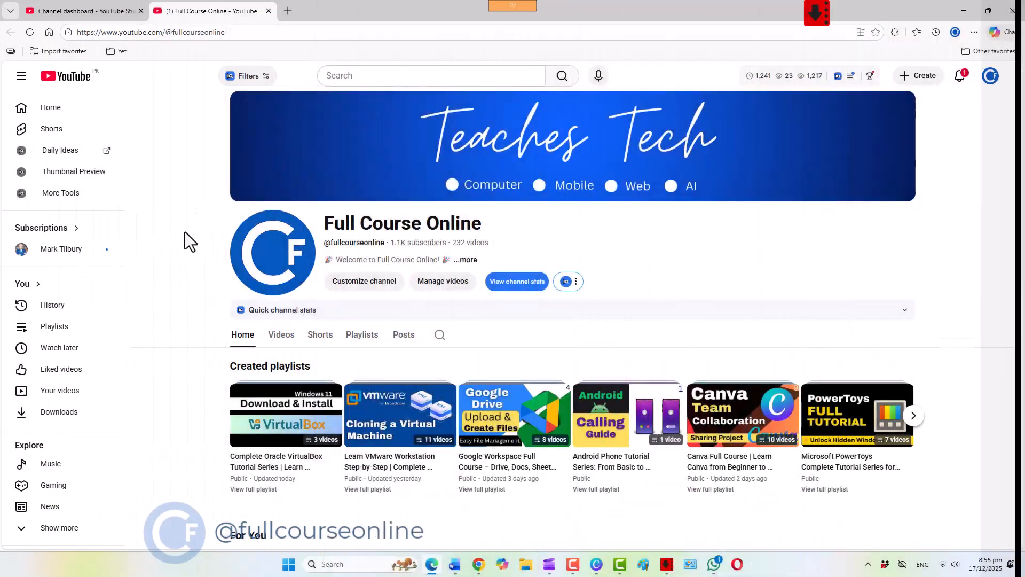
pyautogui.scroll(-1, 191, 335)
pyautogui.scroll(-3, 191, 334)
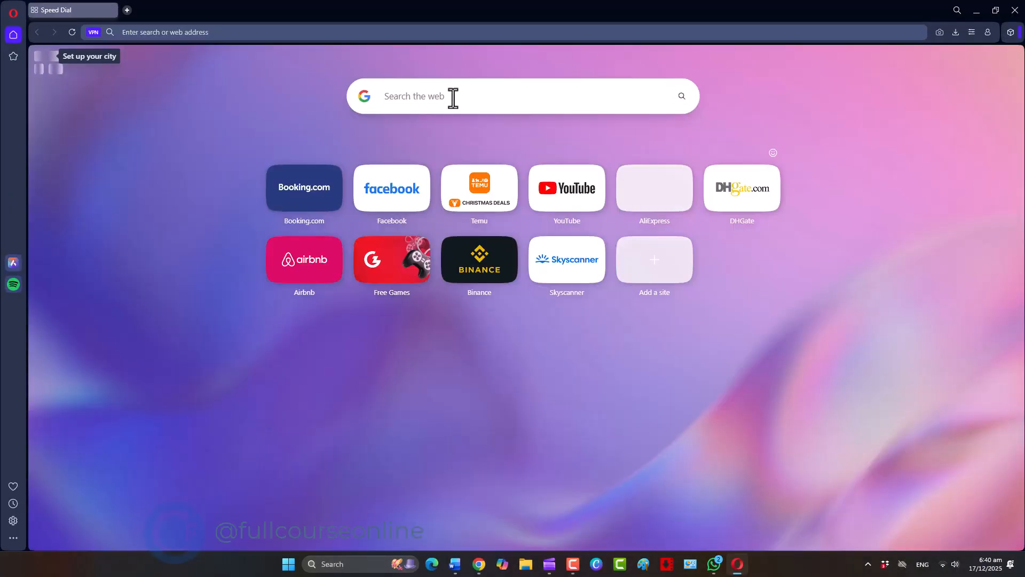
# Search the web in Opera for "kali linux download" and open the official Get Kali page
pyautogui.click(453, 95)
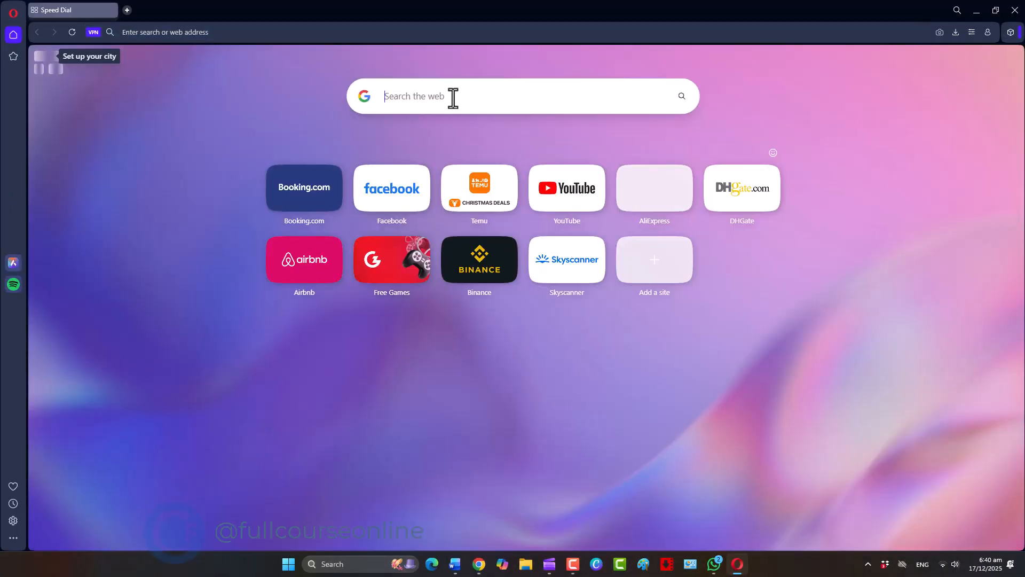
pyautogui.write('kali linux download')
pyautogui.press('Return')
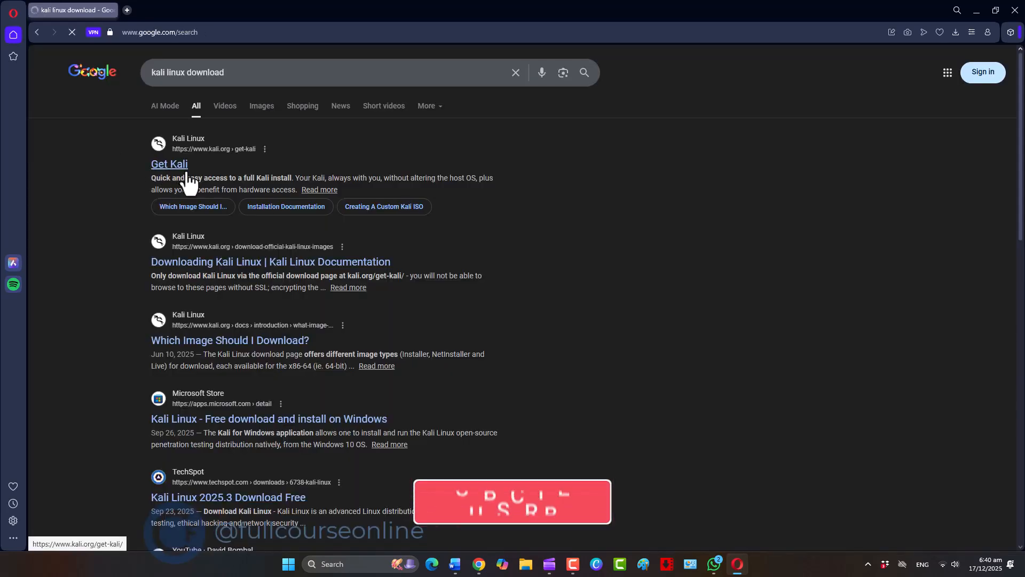
pyautogui.click(183, 169)
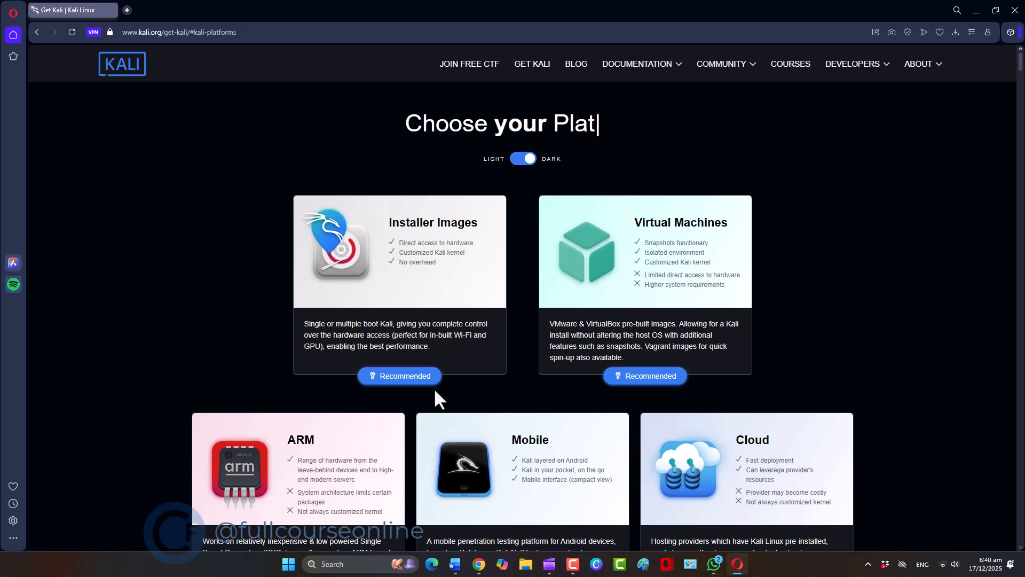
# Download the recommended x86_64 Installer image of Kali Linux 2025.4 and locate the ISO file on Local Disk (C:)
pyautogui.click(417, 377)
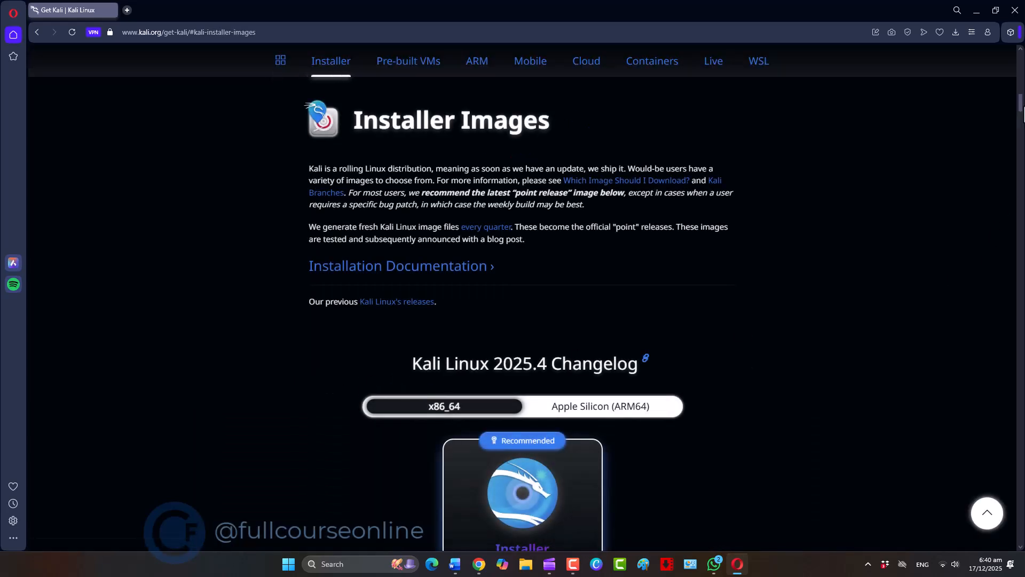
pyautogui.moveTo(1021, 105); pyautogui.dragTo(1021, 119)
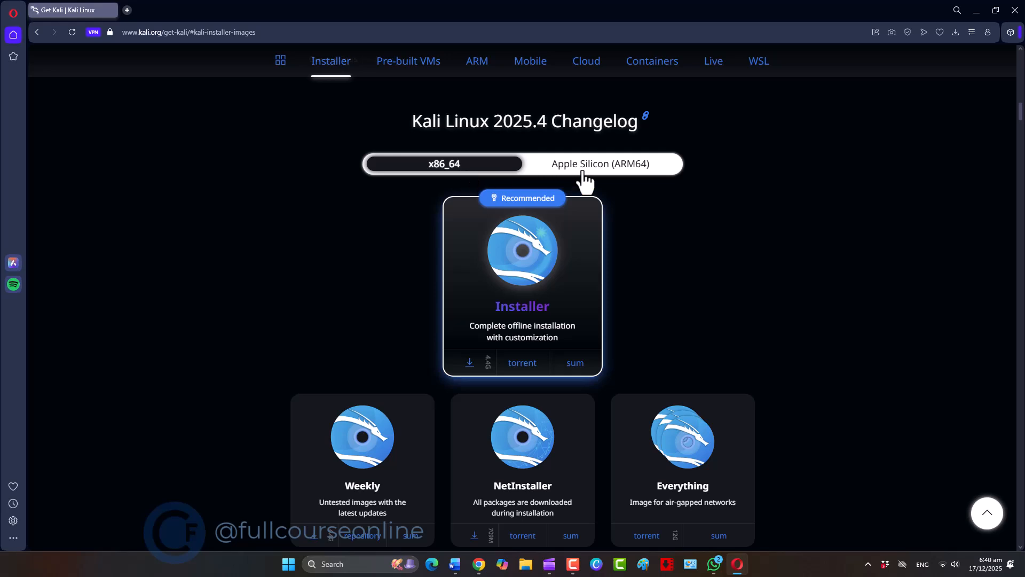
pyautogui.click(469, 362)
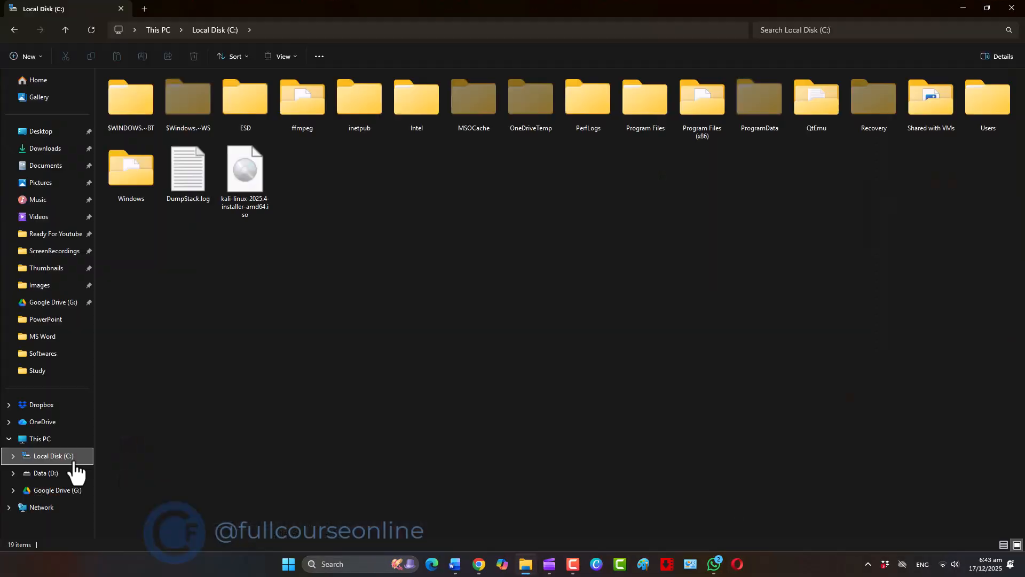
pyautogui.click(238, 188)
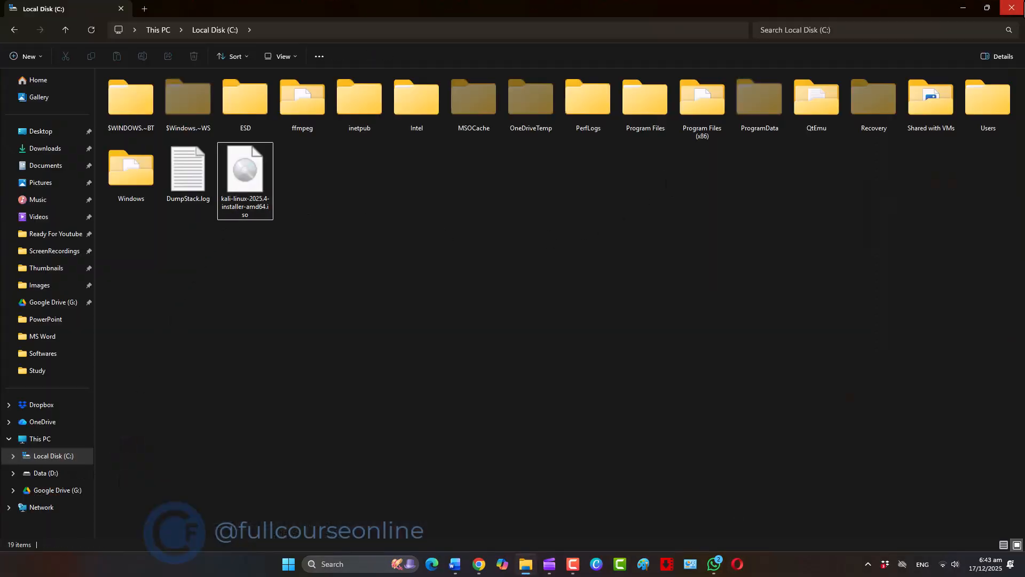
pyautogui.click(1012, 8)
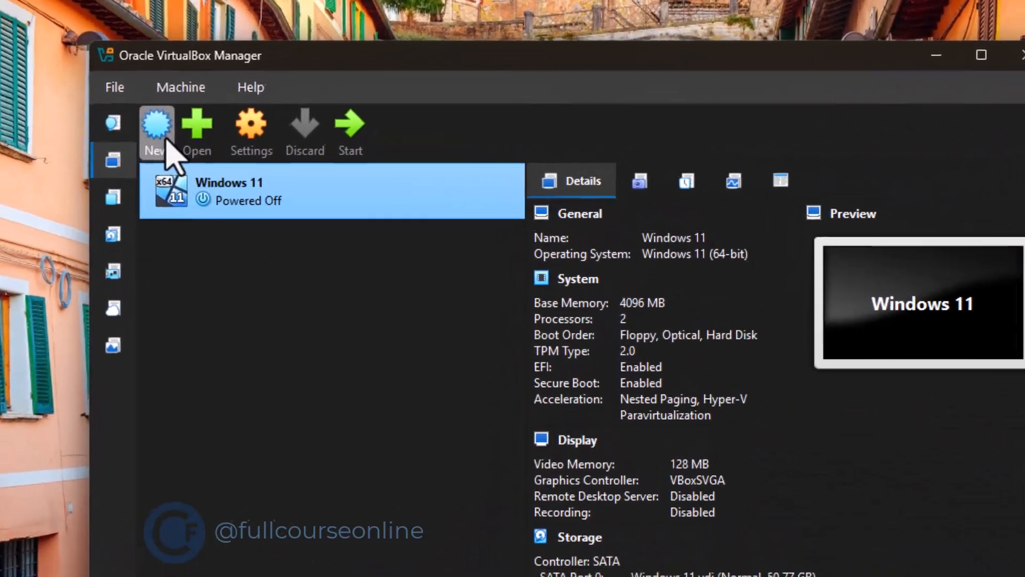
# Begin a new virtual machine in Oracle VirtualBox Manager and name it "kali linux"
pyautogui.click(158, 142)
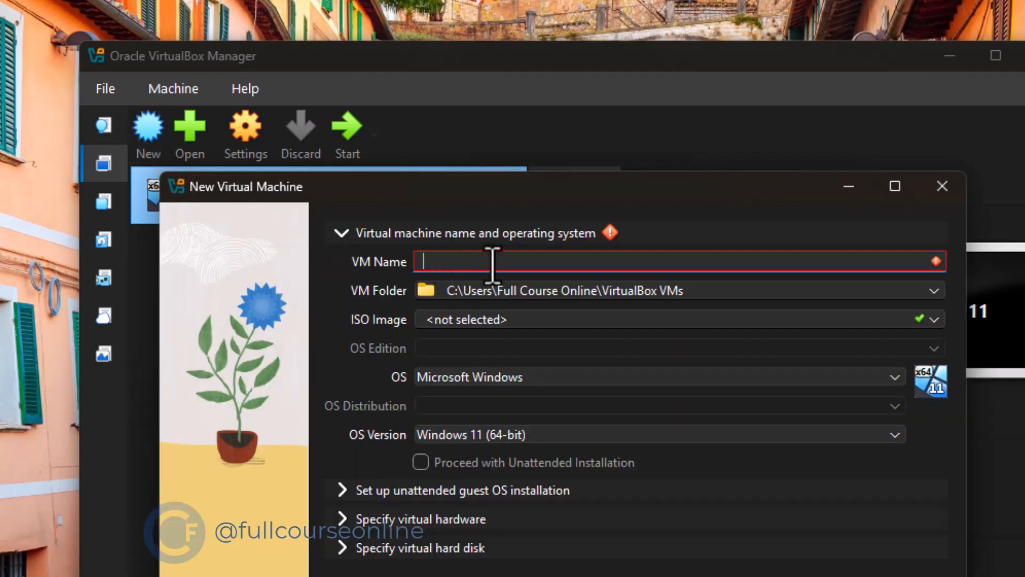
pyautogui.write('kali')
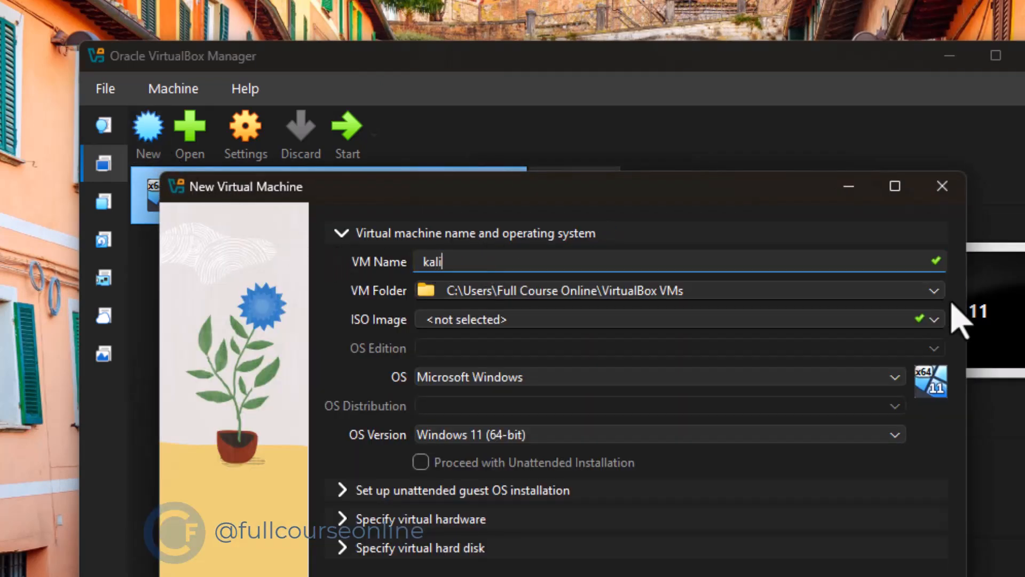
pyautogui.write(' linux')
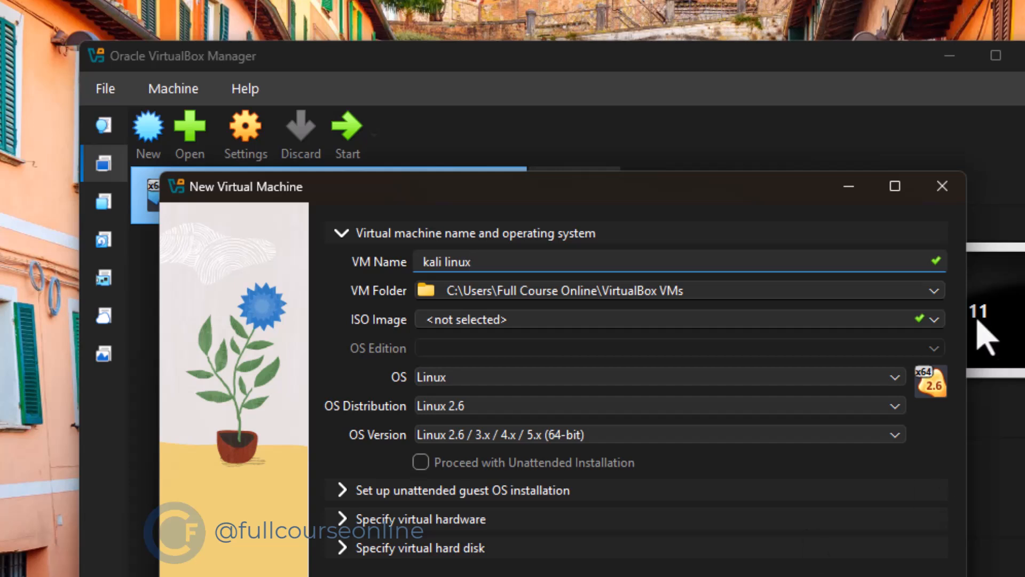
# Assign kali-linux-2025.4-installer-amd64.iso from Local Disk (C:) as the ISO image and finish creating the virtual machine
pyautogui.click(934, 320)
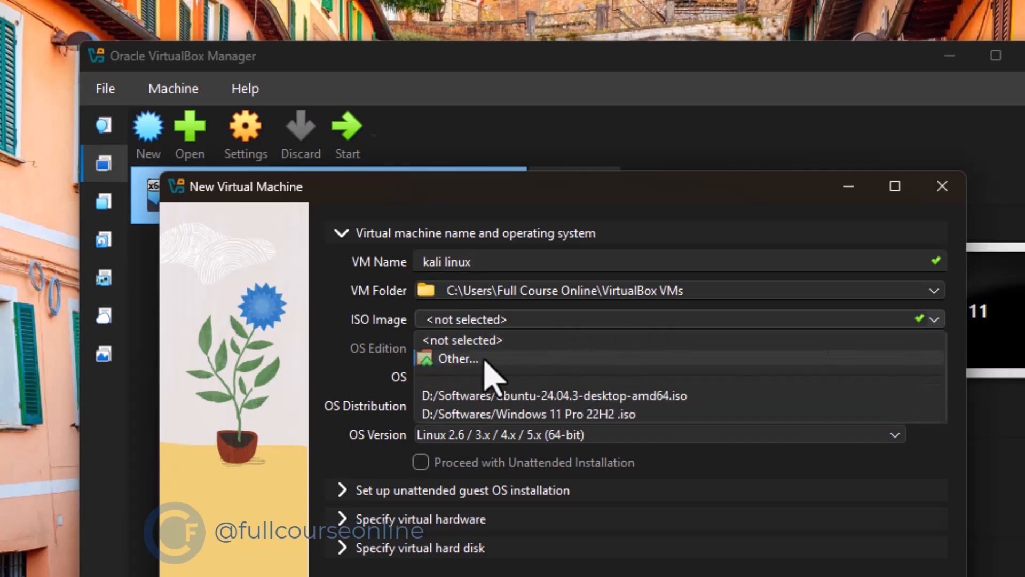
pyautogui.click(453, 353)
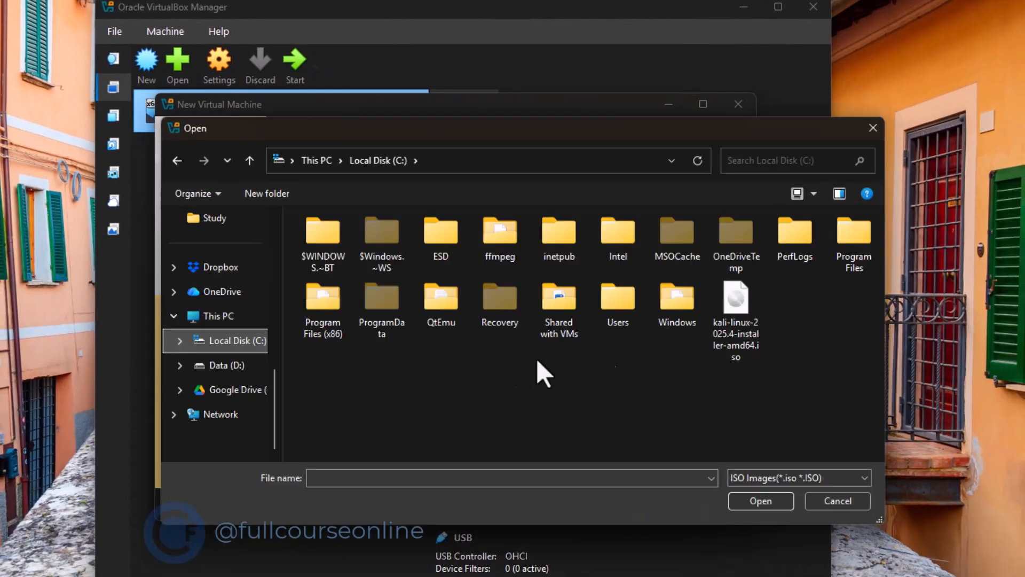
pyautogui.click(739, 316)
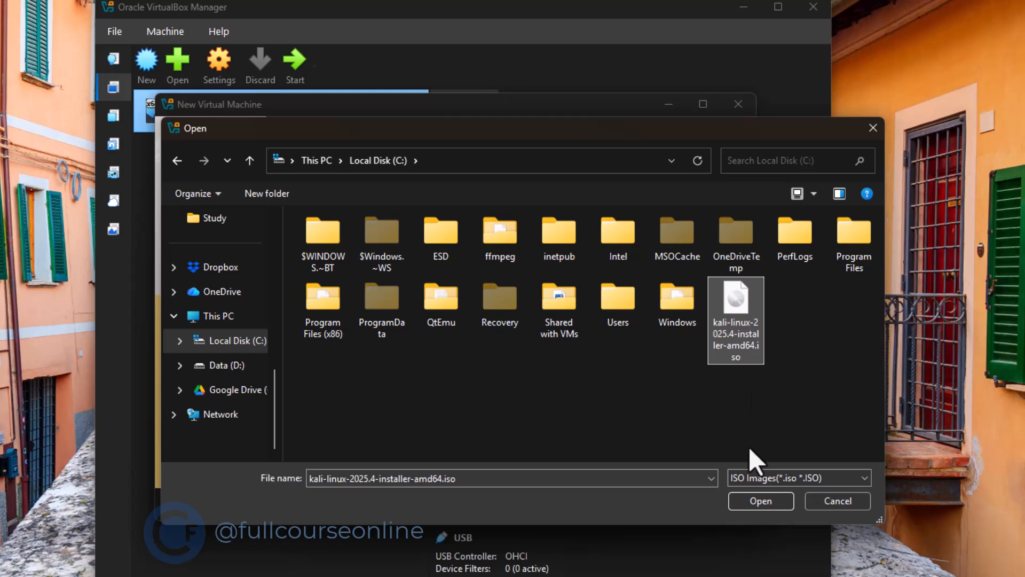
pyautogui.click(753, 502)
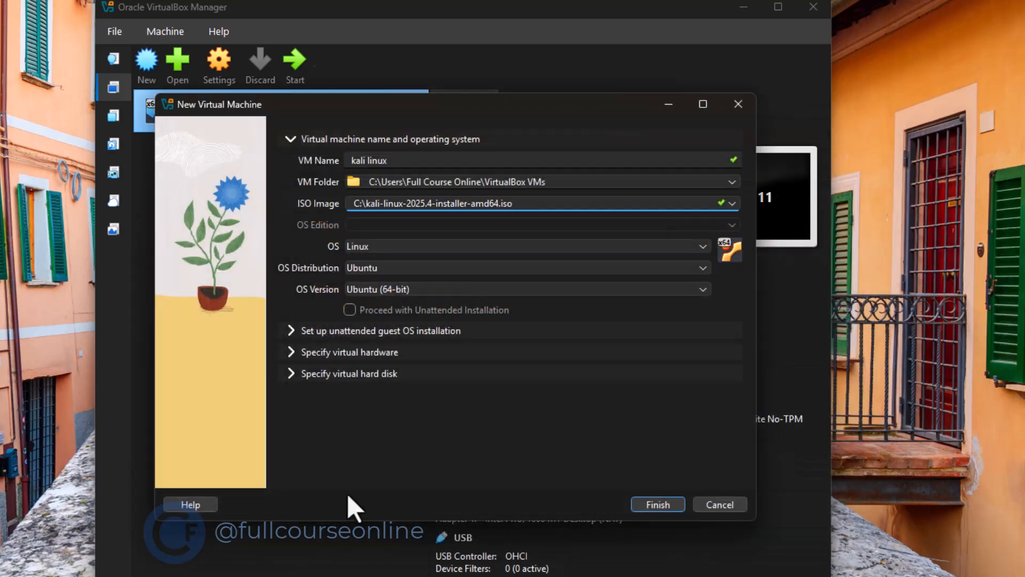
pyautogui.click(645, 504)
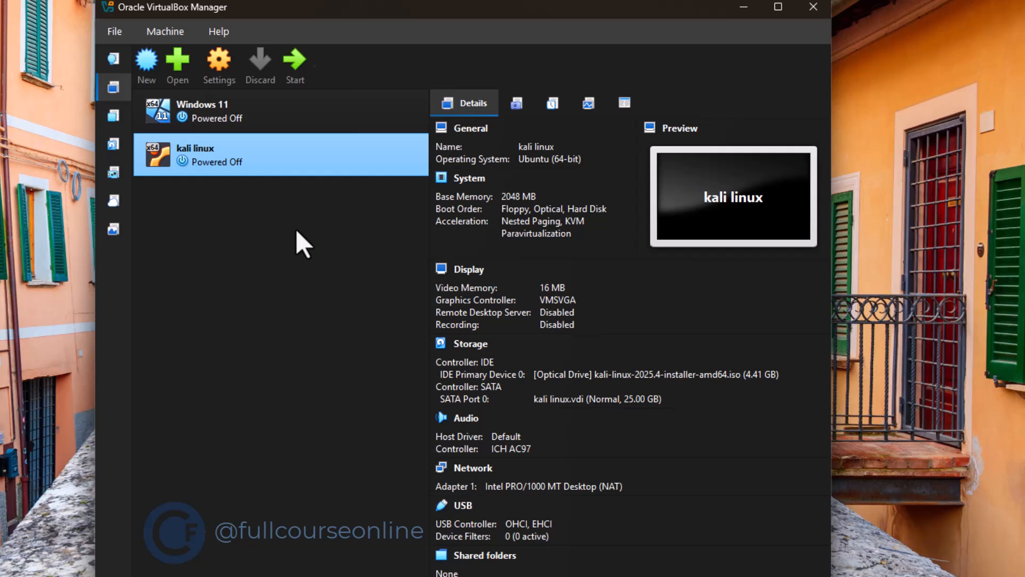
# Boot the kali linux virtual machine into Graphical install and dismiss the keyboard capture notification
pyautogui.click(298, 72)
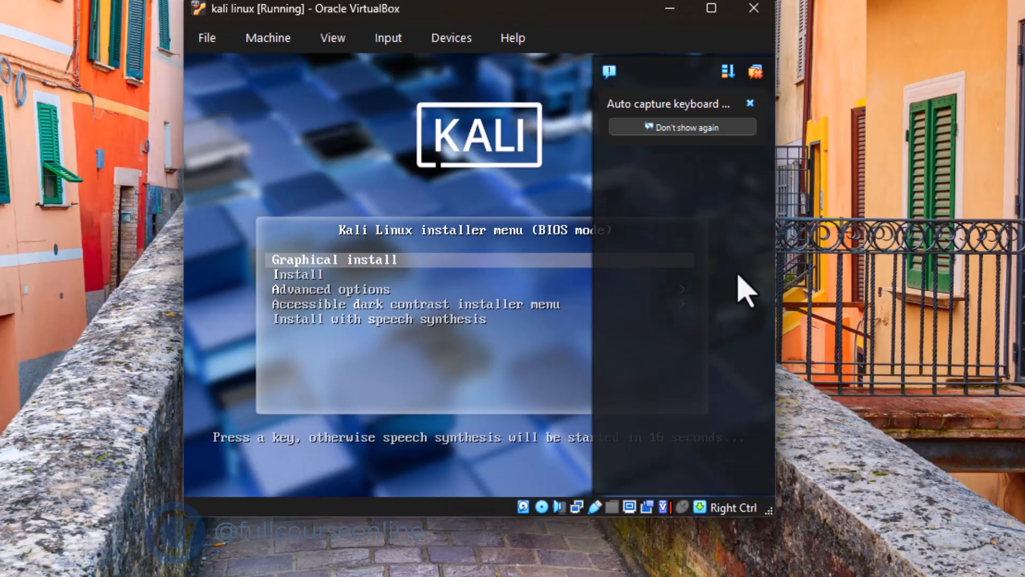
pyautogui.press('Return')
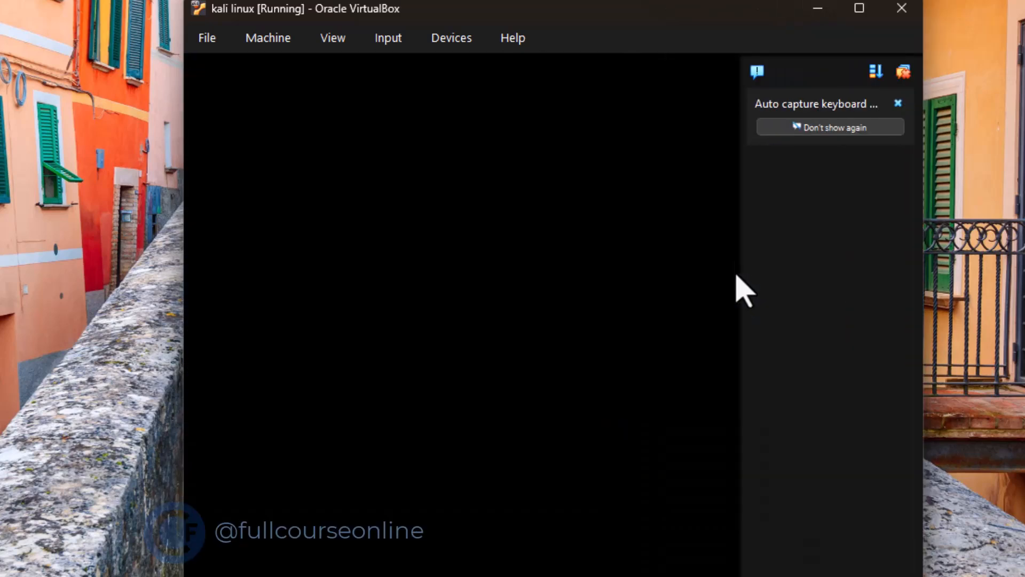
pyautogui.click(898, 99)
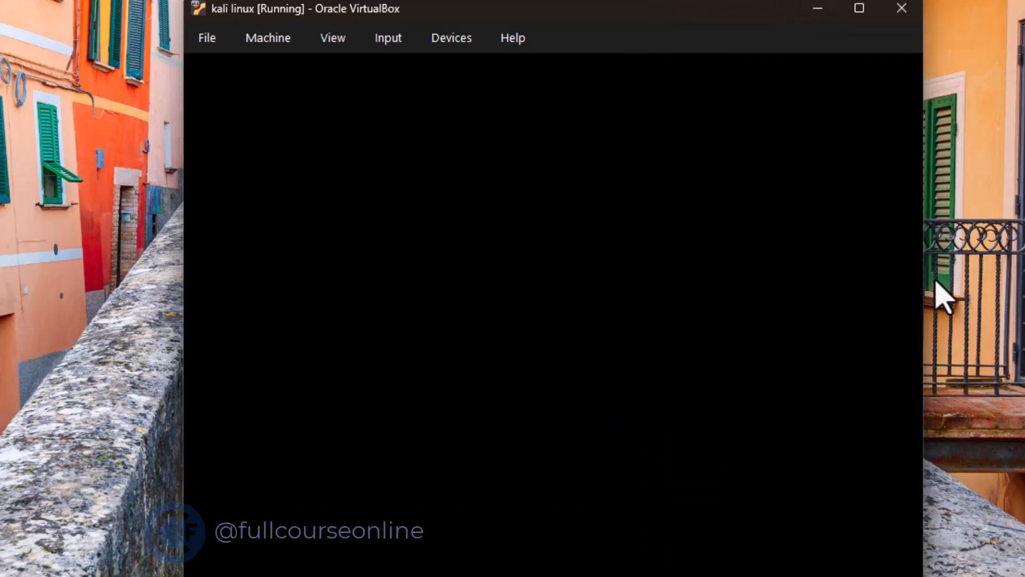
# Switch the running virtual machine window to full-screen mode
pyautogui.click(341, 38)
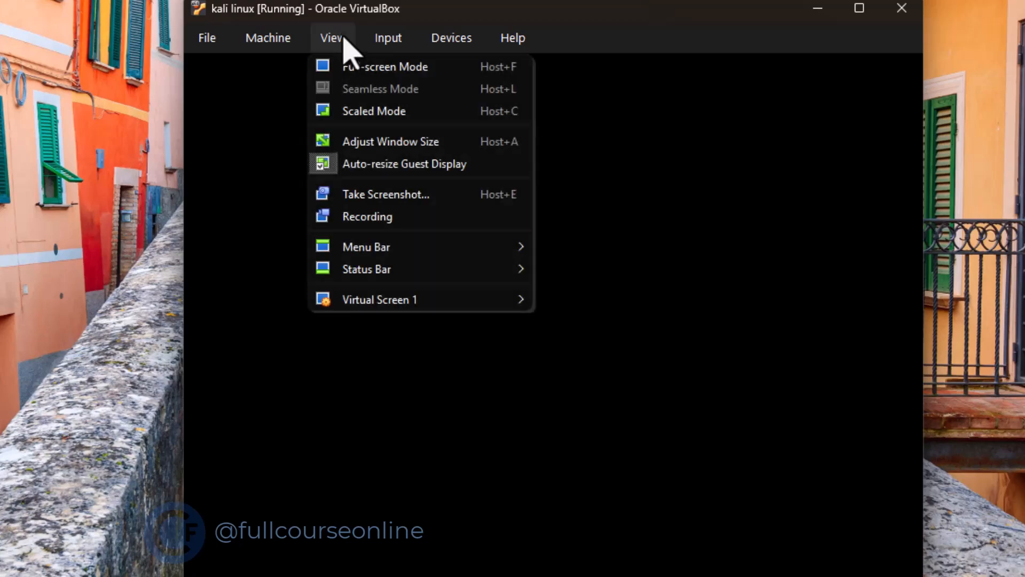
pyautogui.click(347, 66)
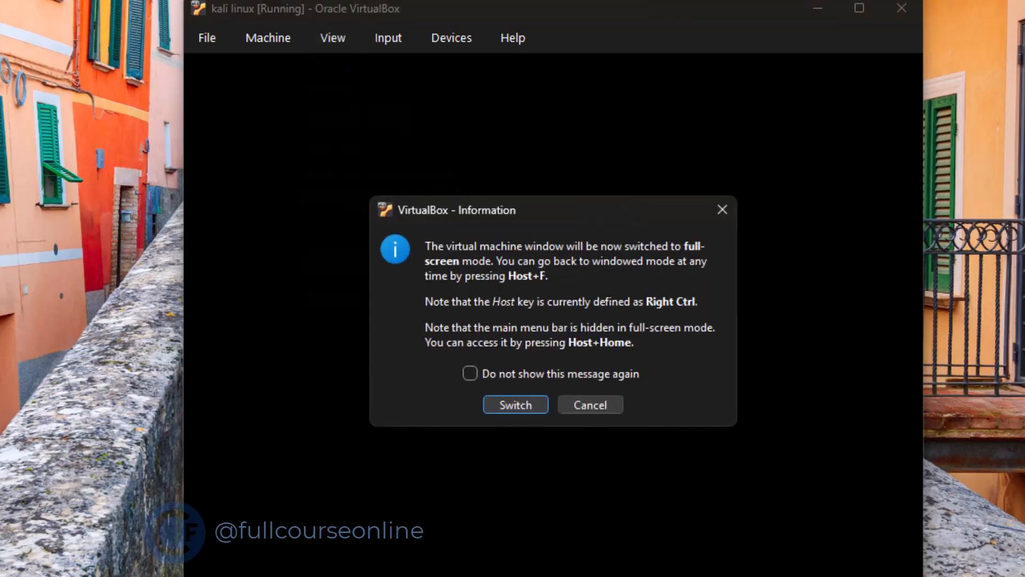
pyautogui.click(528, 407)
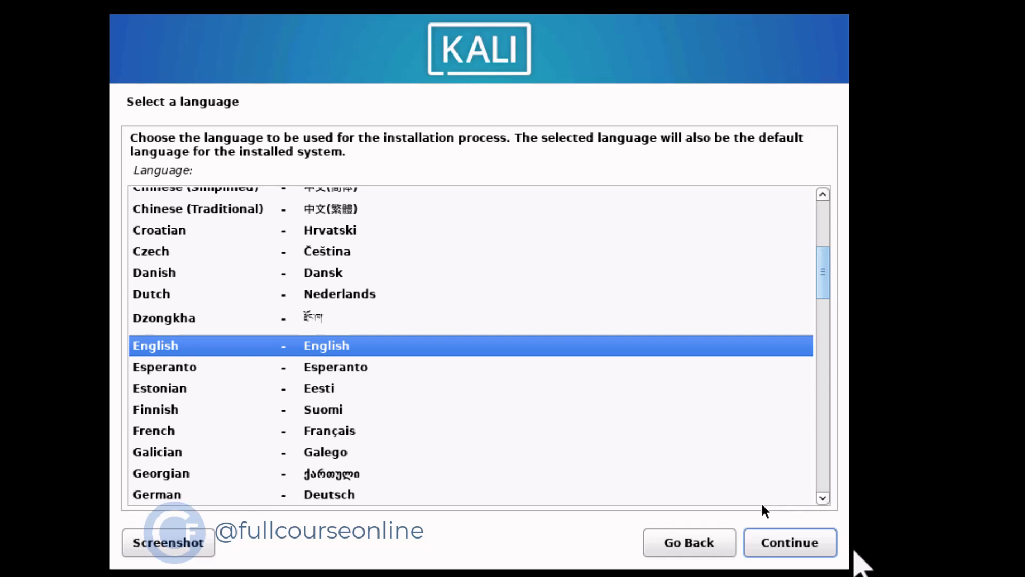
# Accept English as the installation language, United States as the location and American English as the keymap
pyautogui.click(828, 542)
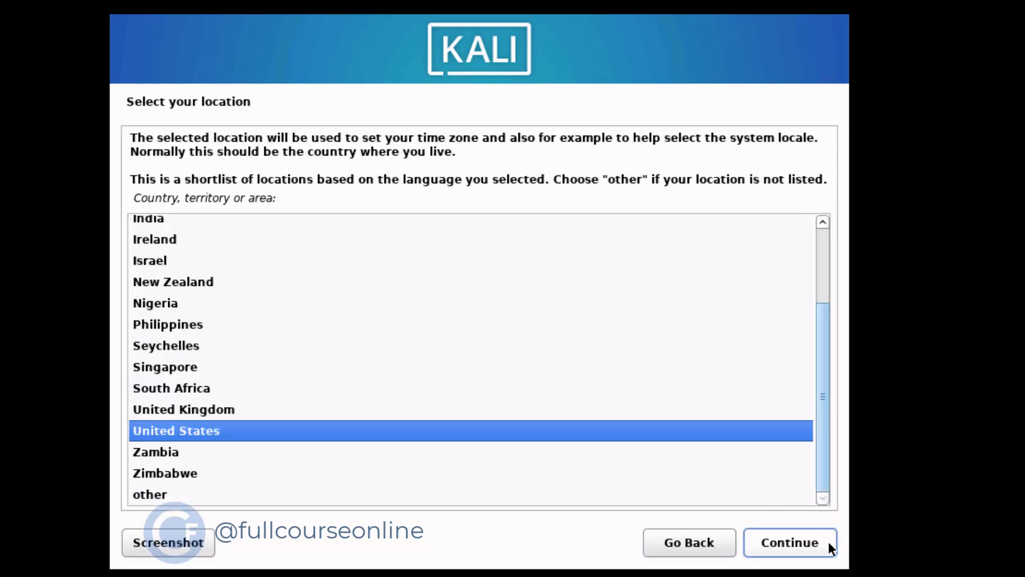
pyautogui.click(828, 541)
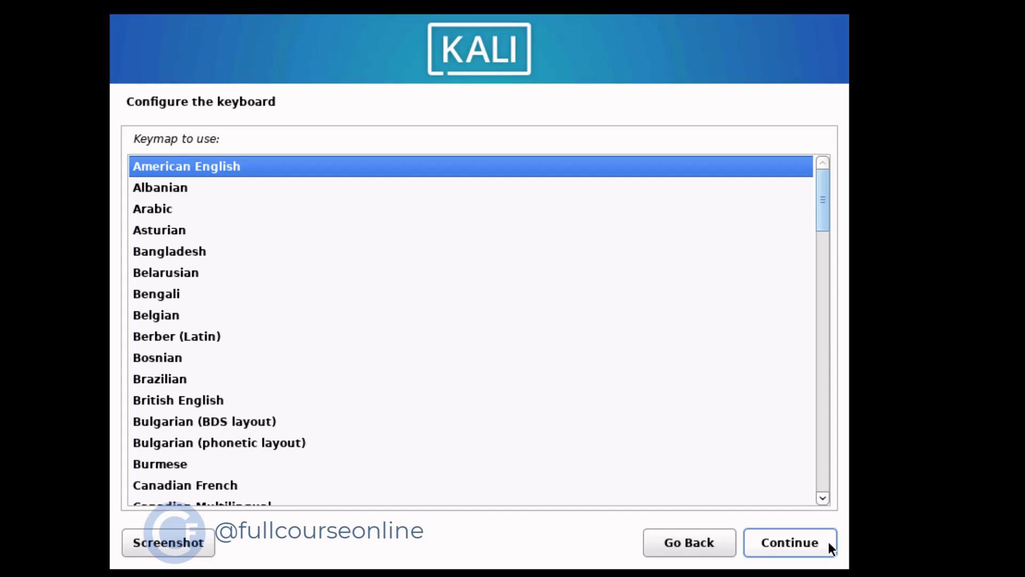
pyautogui.click(828, 541)
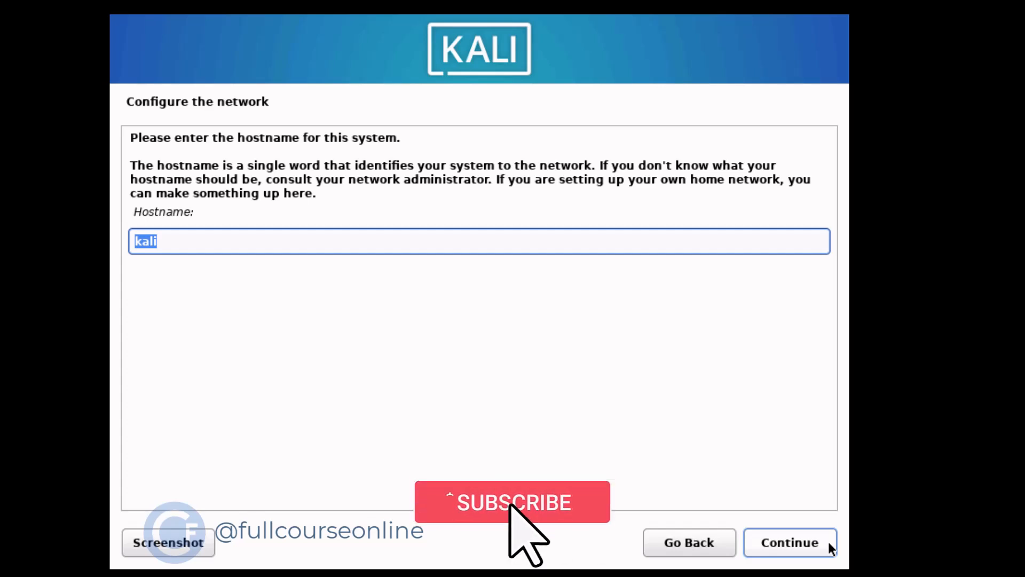
# Configure the network with the hostname "kali" and an empty domain name
pyautogui.click(170, 241)
pyautogui.click(790, 540)
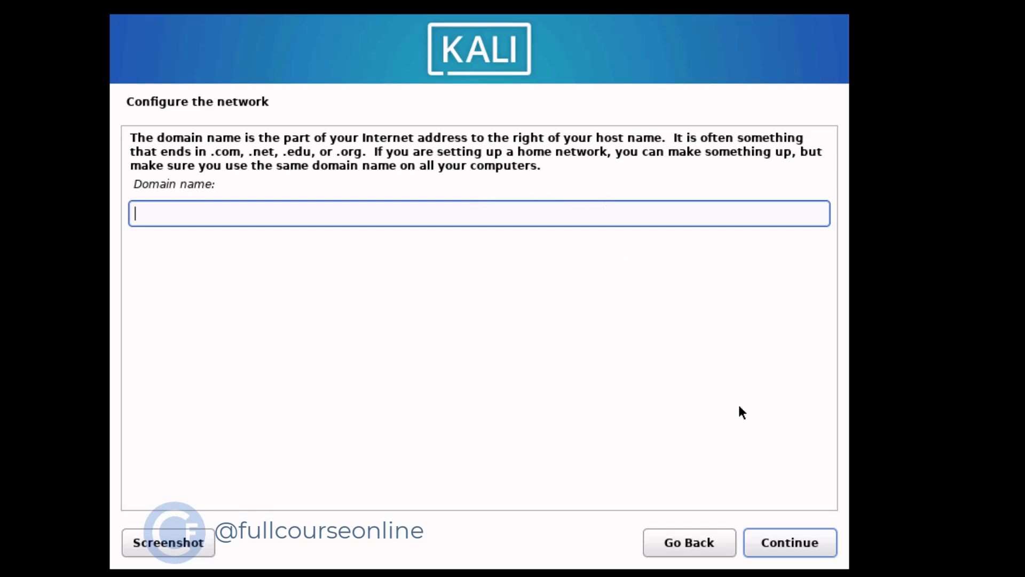
pyautogui.click(793, 542)
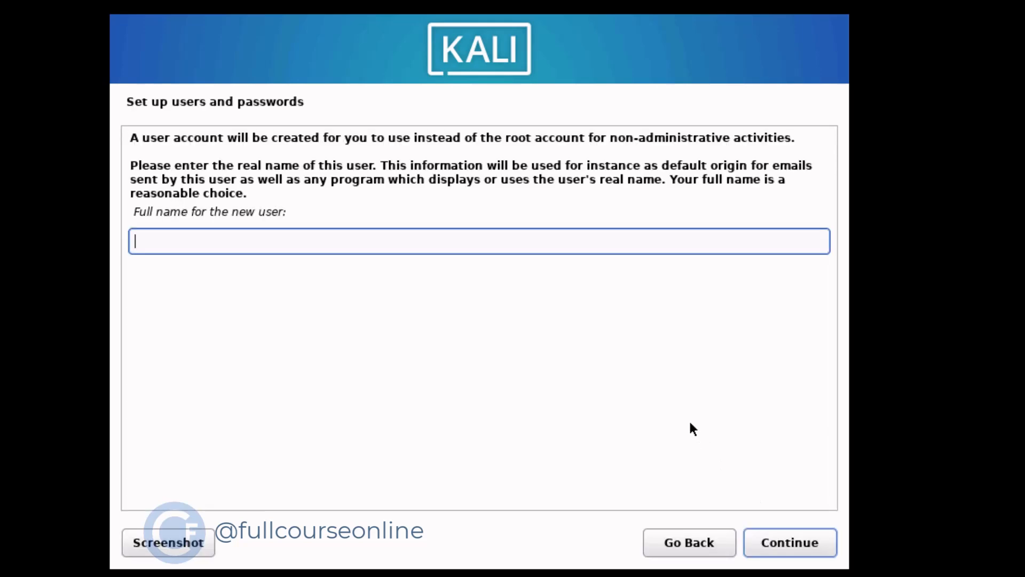
# Enter the new user's full name and accept the suggested username for the account
pyautogui.write('Jason')
pyautogui.click(813, 534)
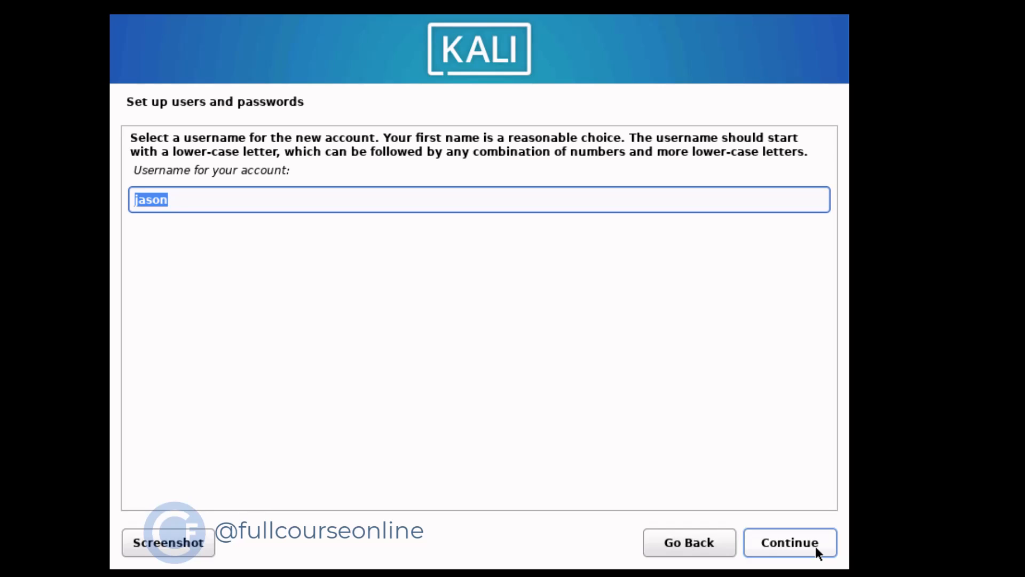
pyautogui.click(816, 546)
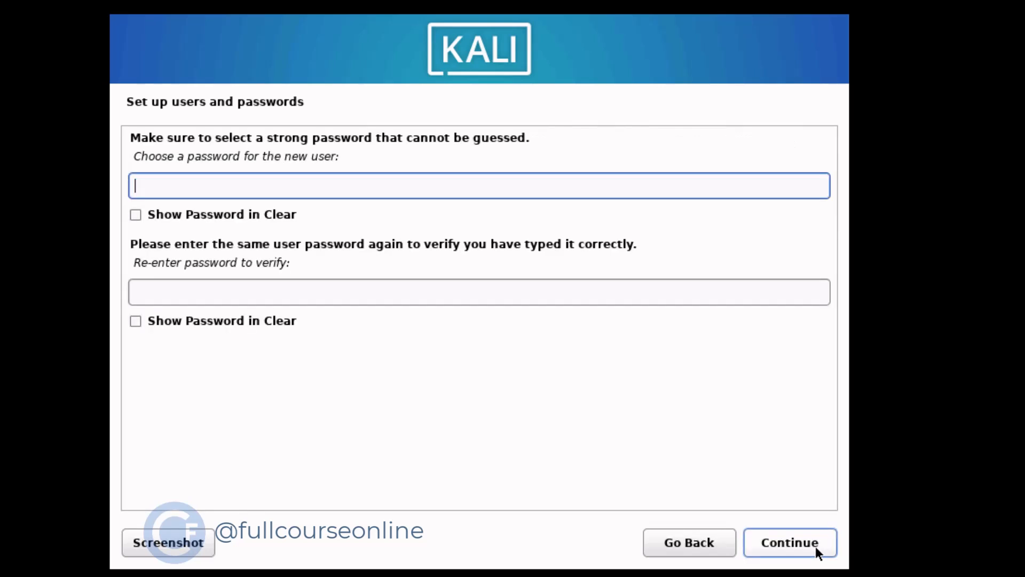
# Enter the new user's password, repeat it for verification and submit it
pyautogui.write('k')
pyautogui.click(377, 290)
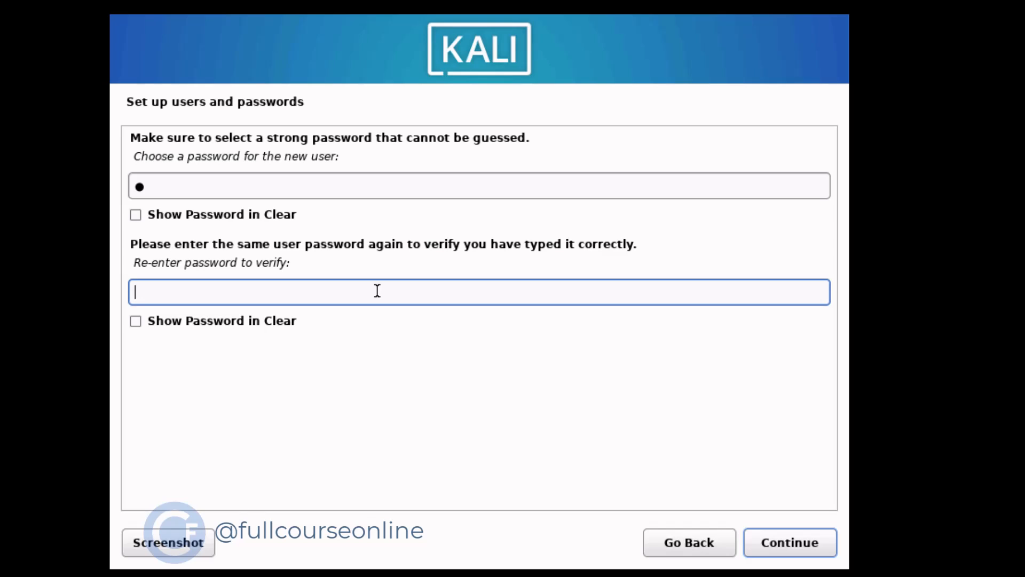
pyautogui.write('k')
pyautogui.click(831, 543)
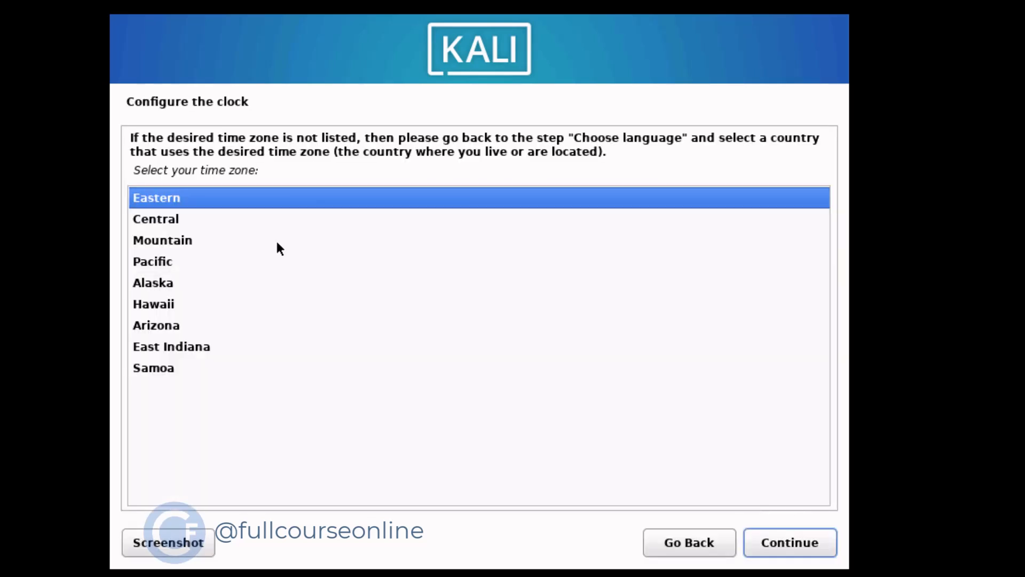
# Set the time zone to Central and choose "Guided - use entire disk" partitioning on the SCSI3 (sda) VBOX HARDDISK
pyautogui.click(157, 220)
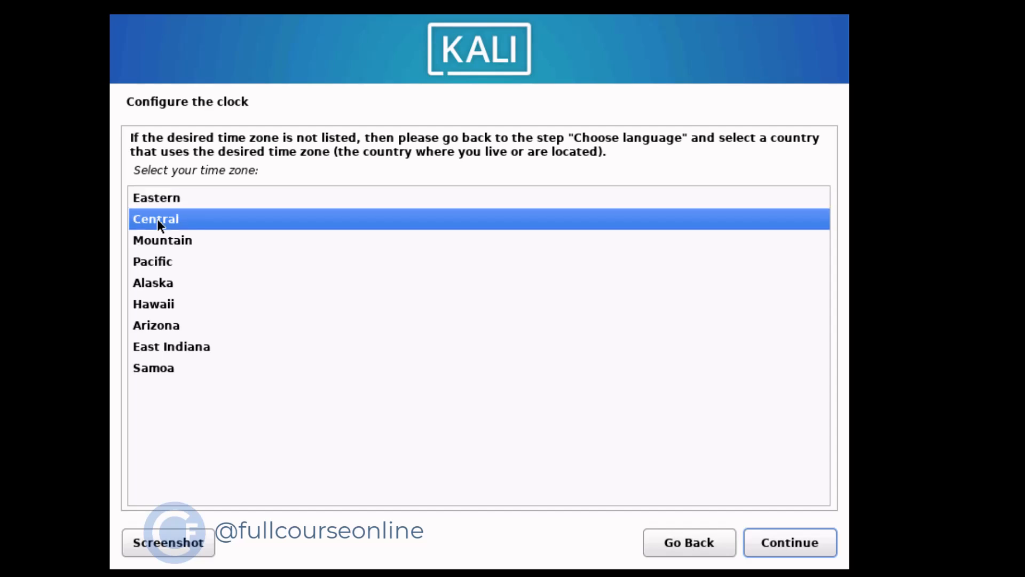
pyautogui.click(806, 544)
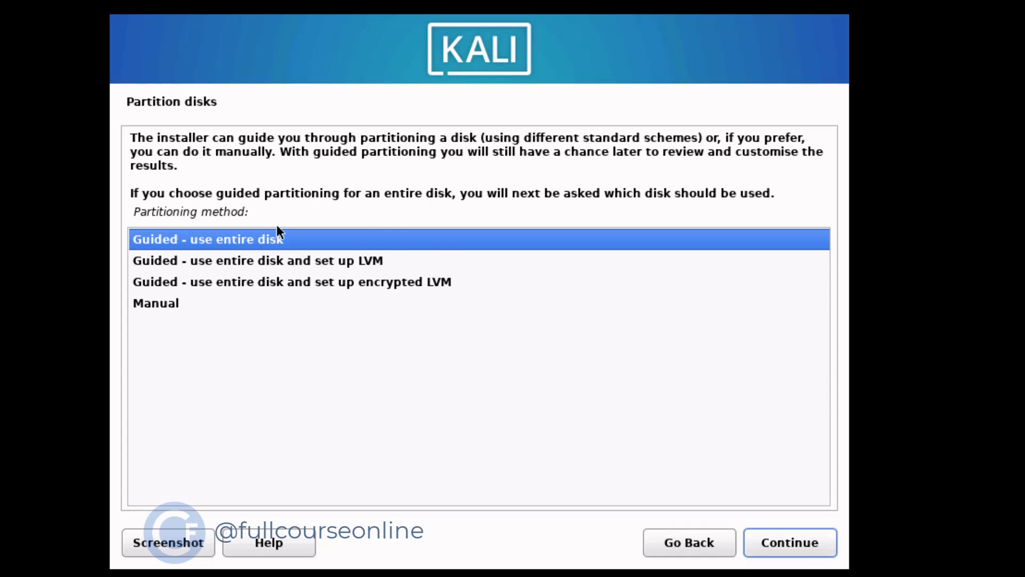
pyautogui.click(820, 550)
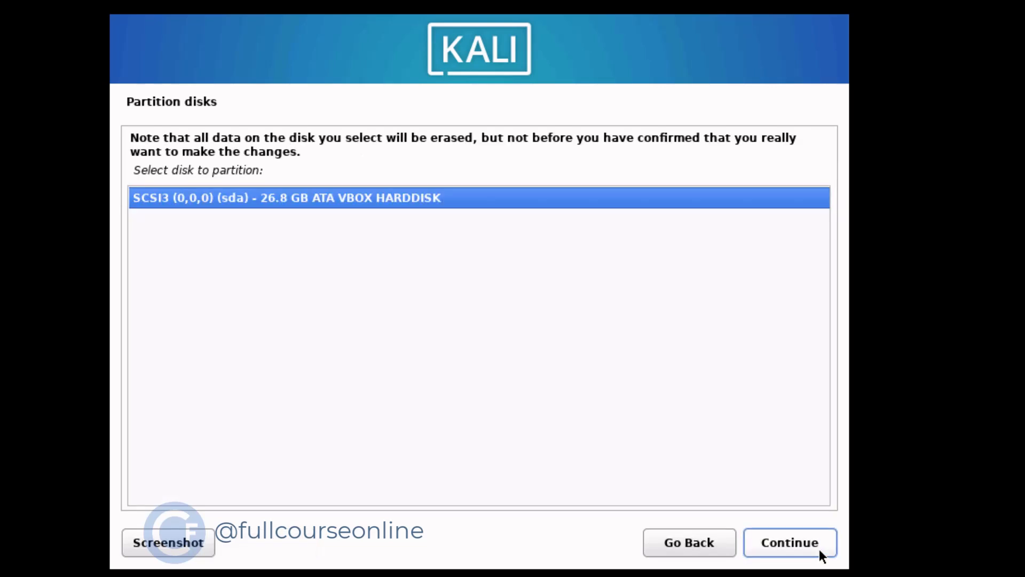
pyautogui.click(819, 549)
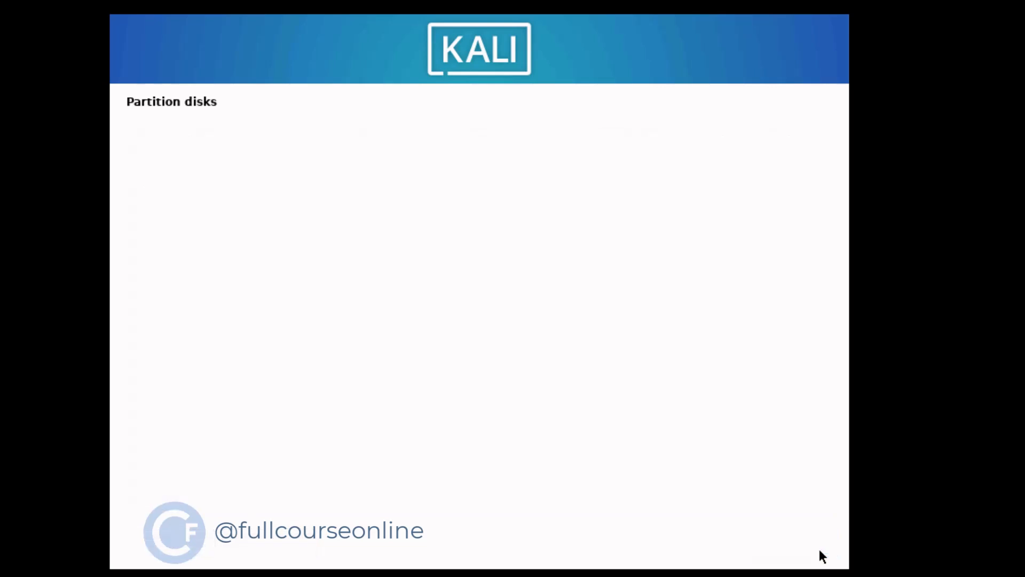